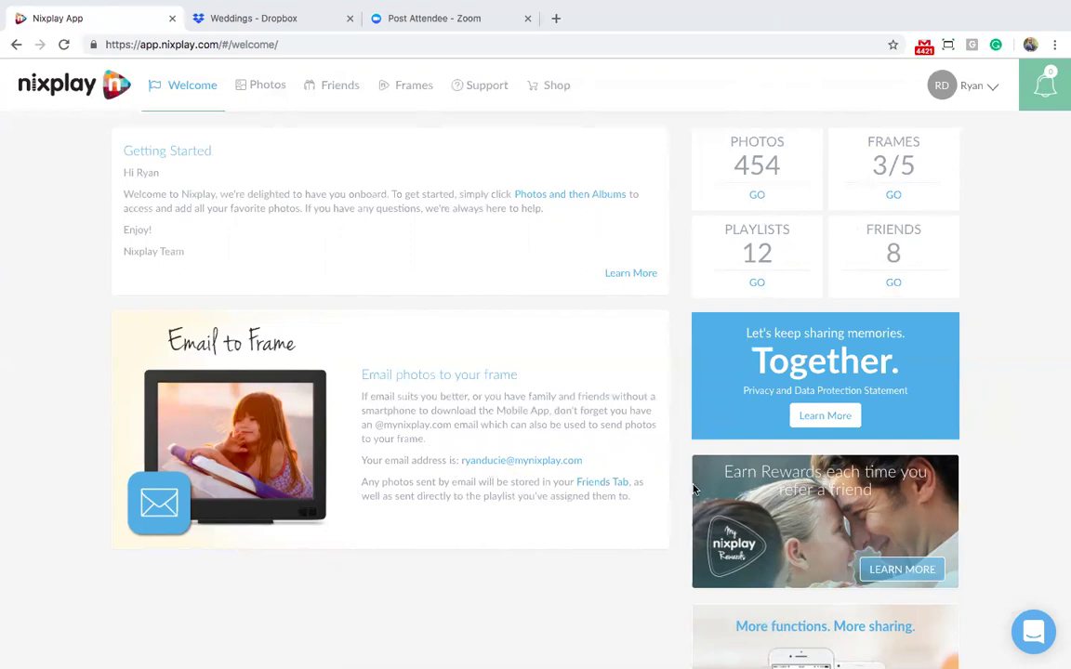
# Go to the Playlists page showing My Playlist, Instagram and the three connected frames
pyautogui.scroll(-5, 650, 418)
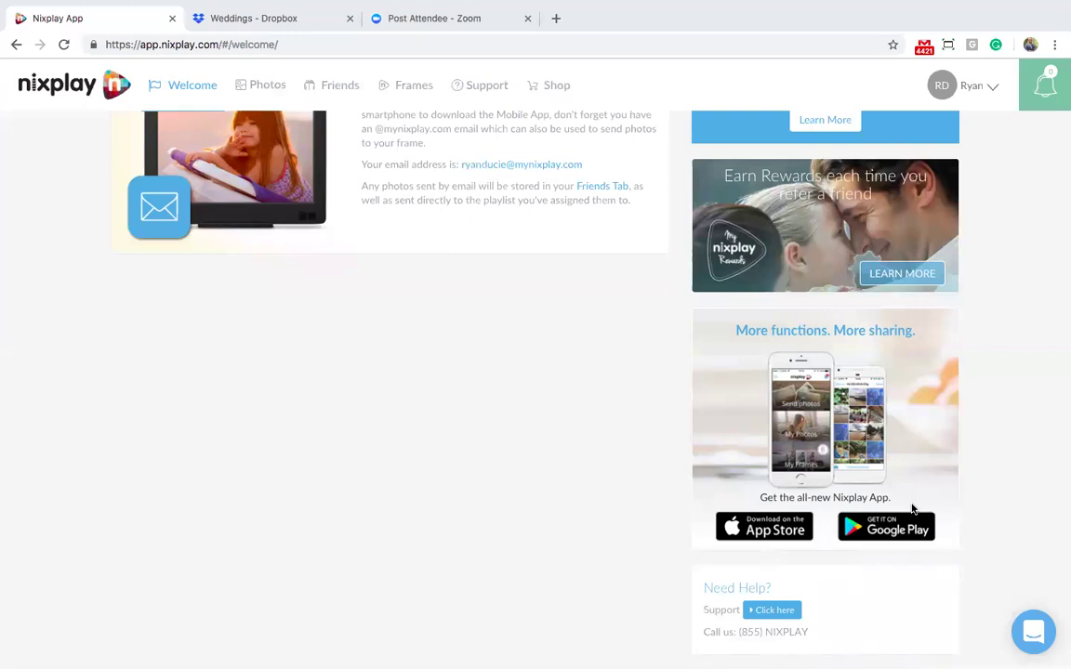
pyautogui.scroll(2, 910, 508)
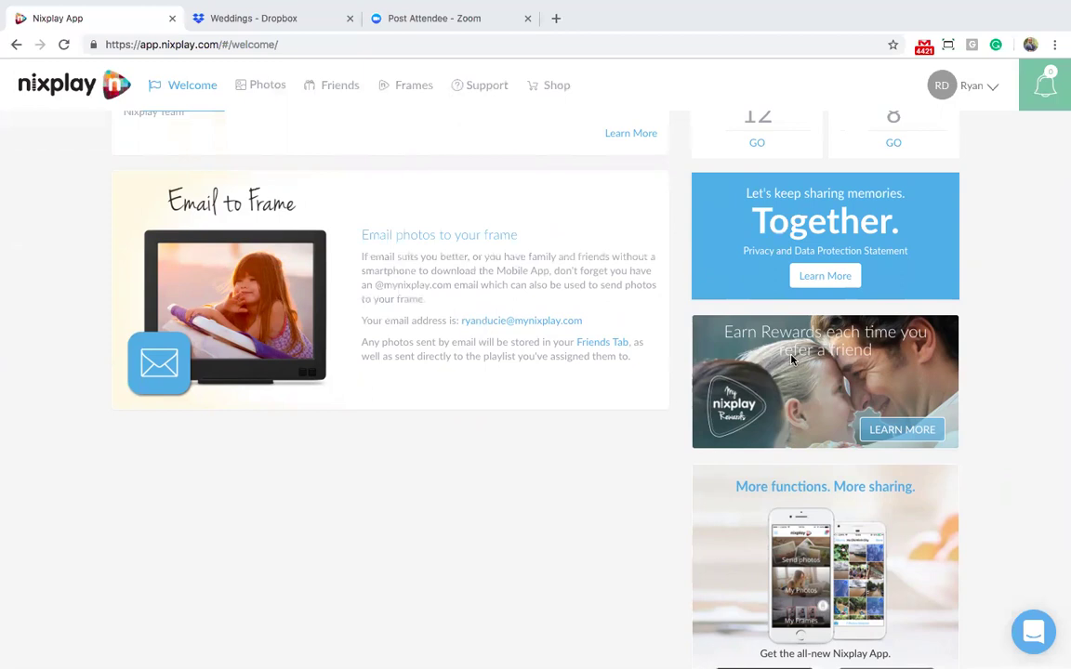
pyautogui.scroll(3, 791, 359)
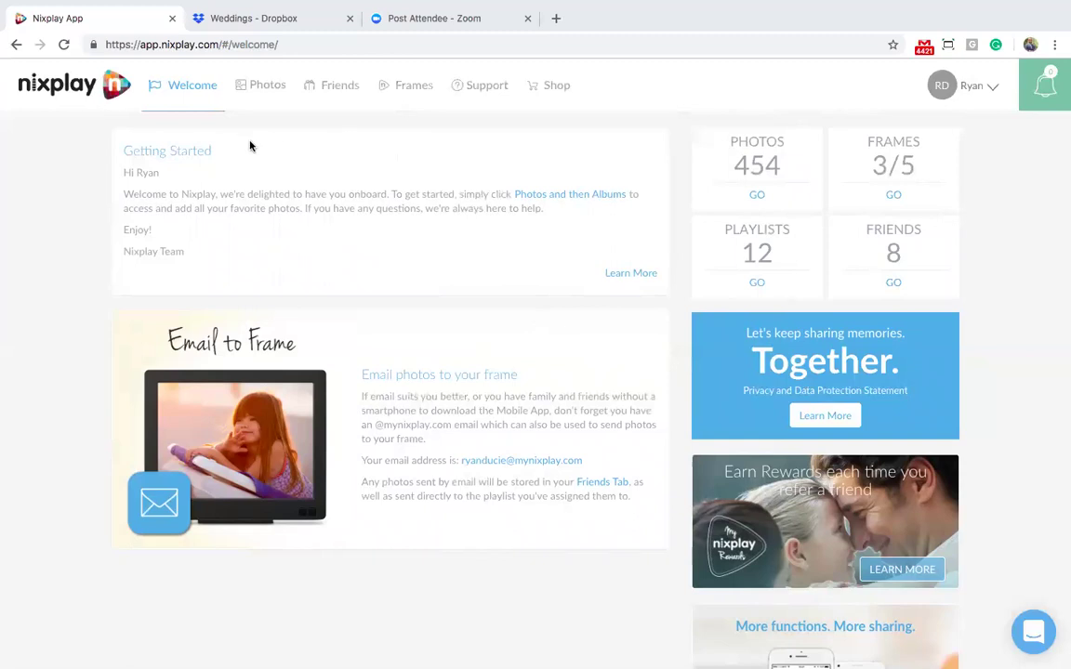
pyautogui.click(260, 93)
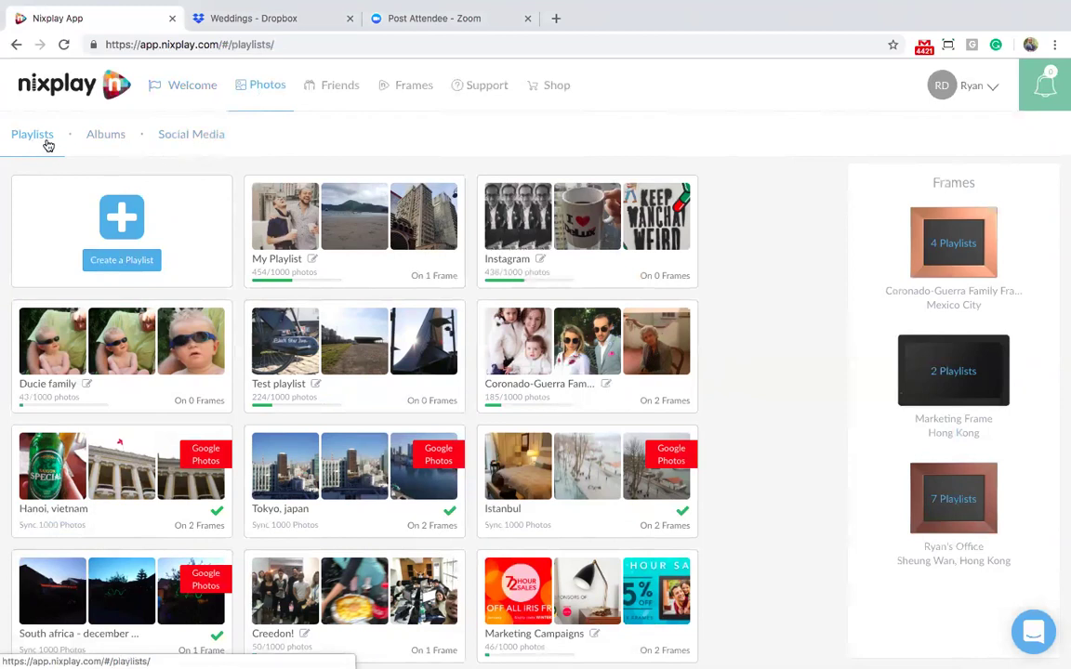
pyautogui.moveTo(390, 221)
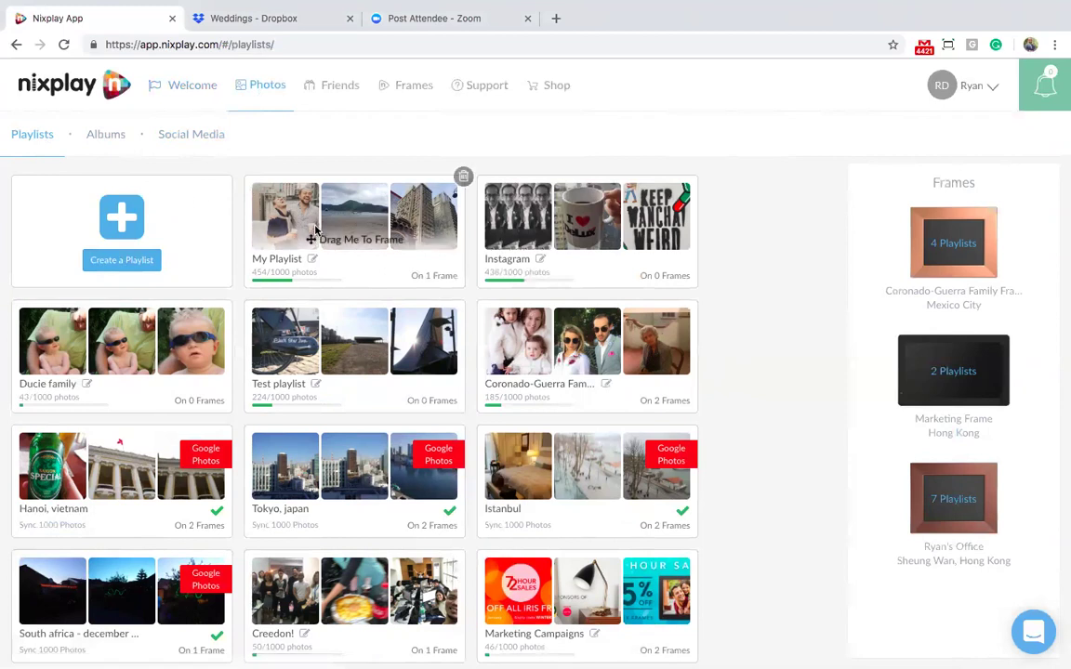
# Create a new standard (manually arranged) playlist named 'Demo'
pyautogui.click(132, 263)
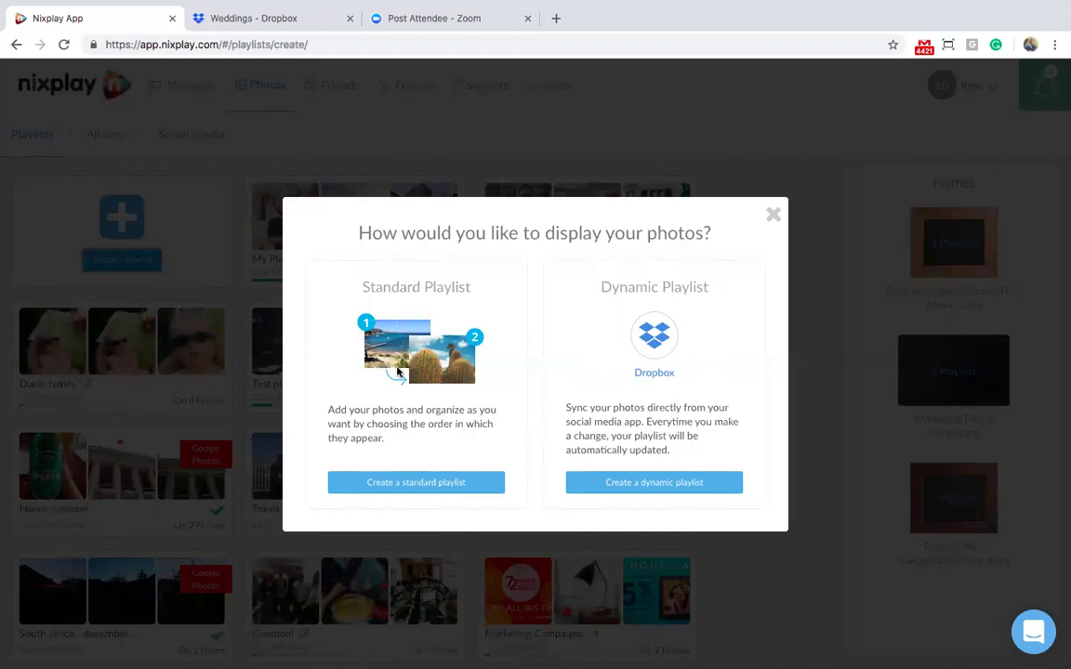
pyautogui.click(411, 488)
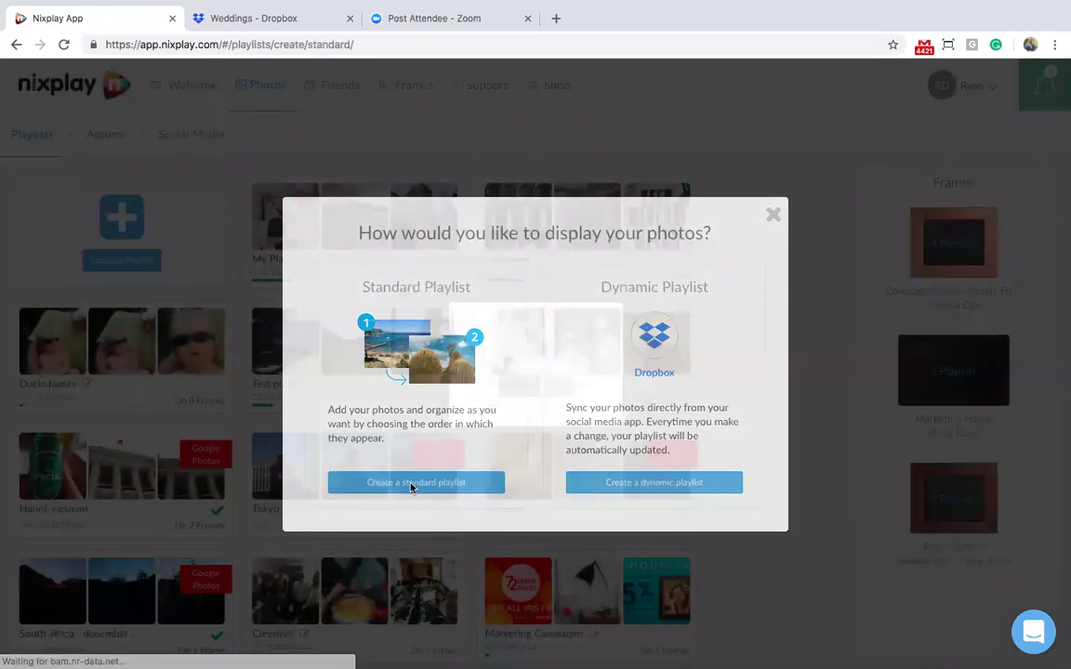
pyautogui.write('Demo')
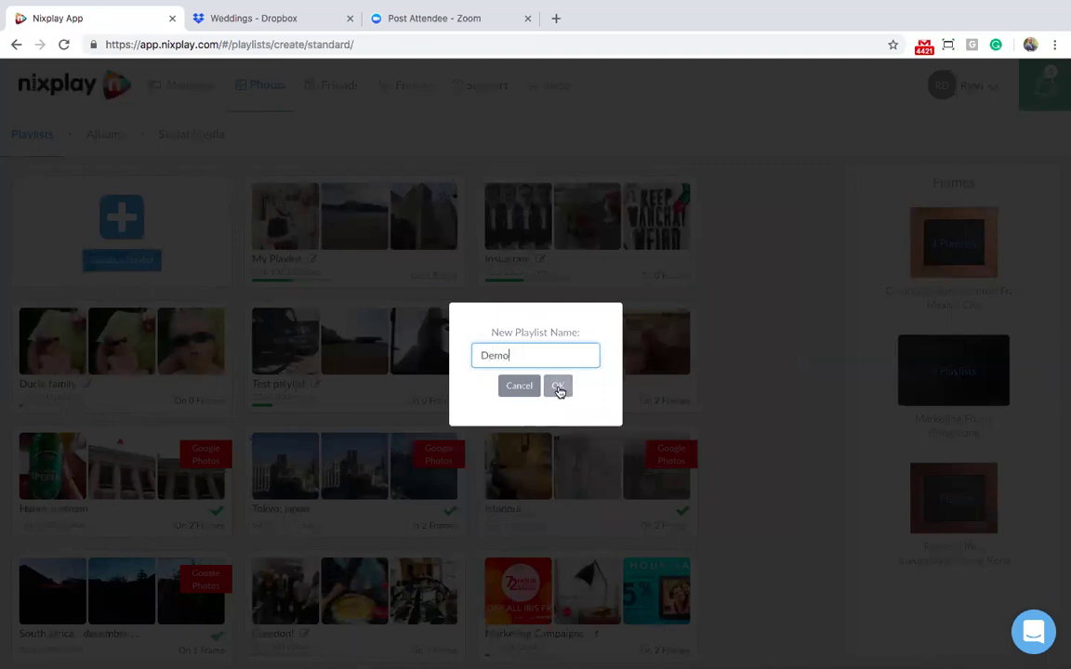
pyautogui.click(558, 386)
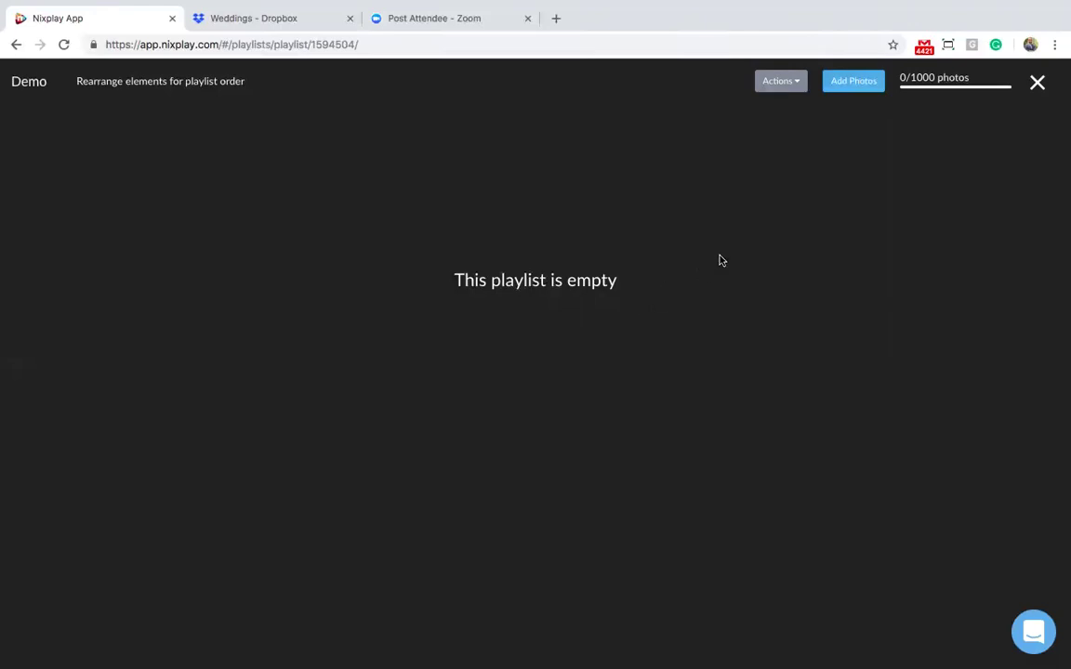
# Upload all nine jpgs from the computer's Family folder into the Demo playlist
pyautogui.click(859, 87)
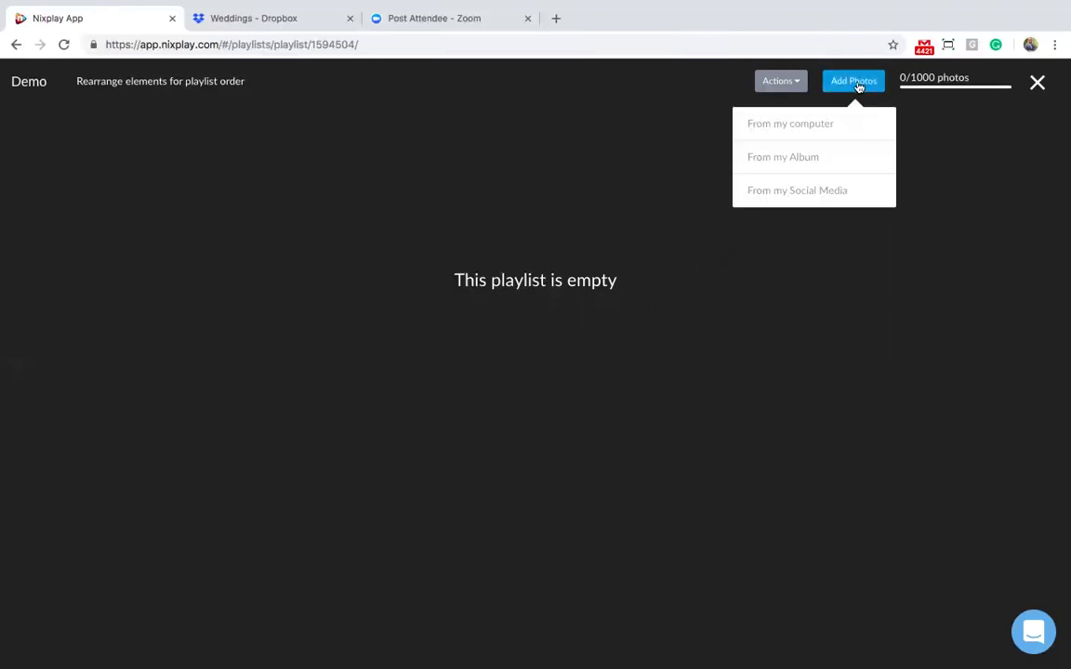
pyautogui.click(796, 129)
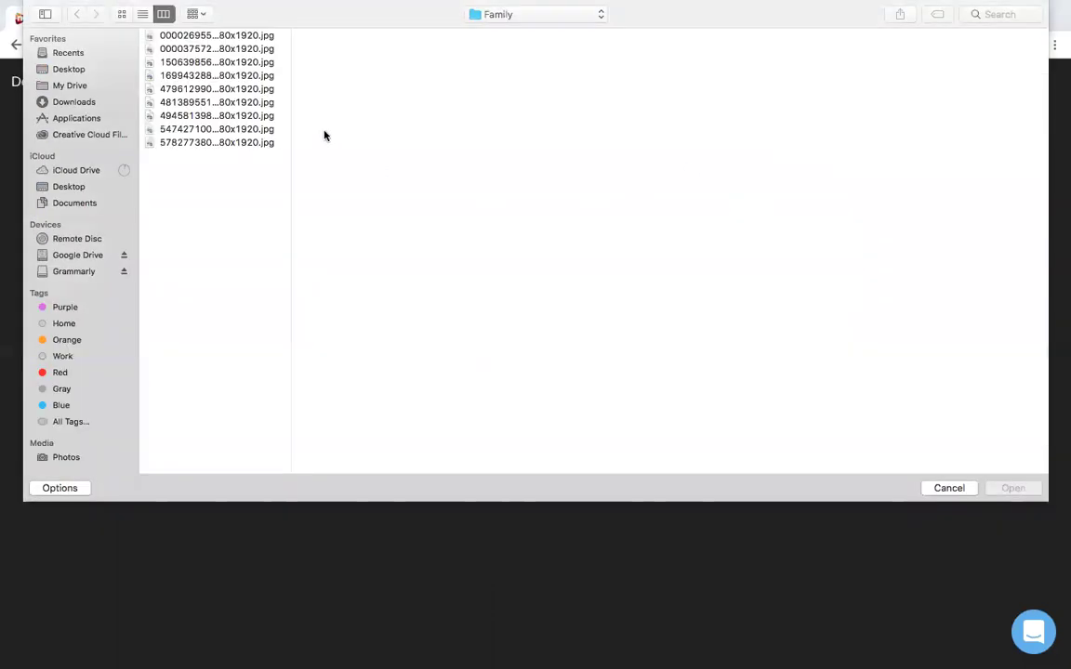
pyautogui.click(228, 38)
pyautogui.keyDown('shift'); pyautogui.click(241, 144); pyautogui.keyUp('shift')
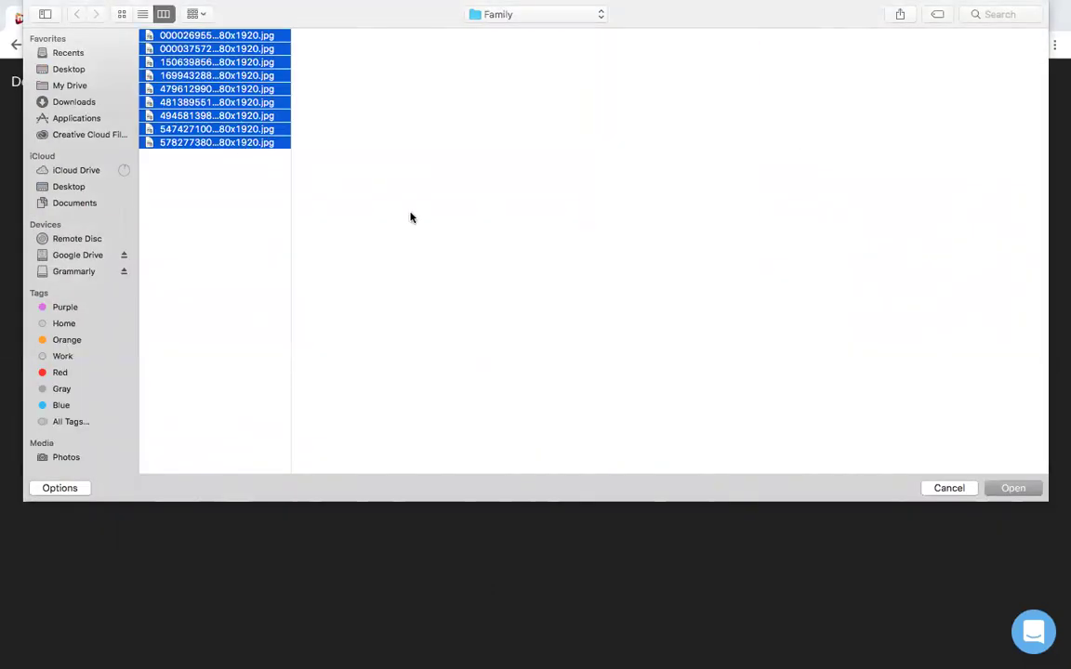
pyautogui.click(1014, 489)
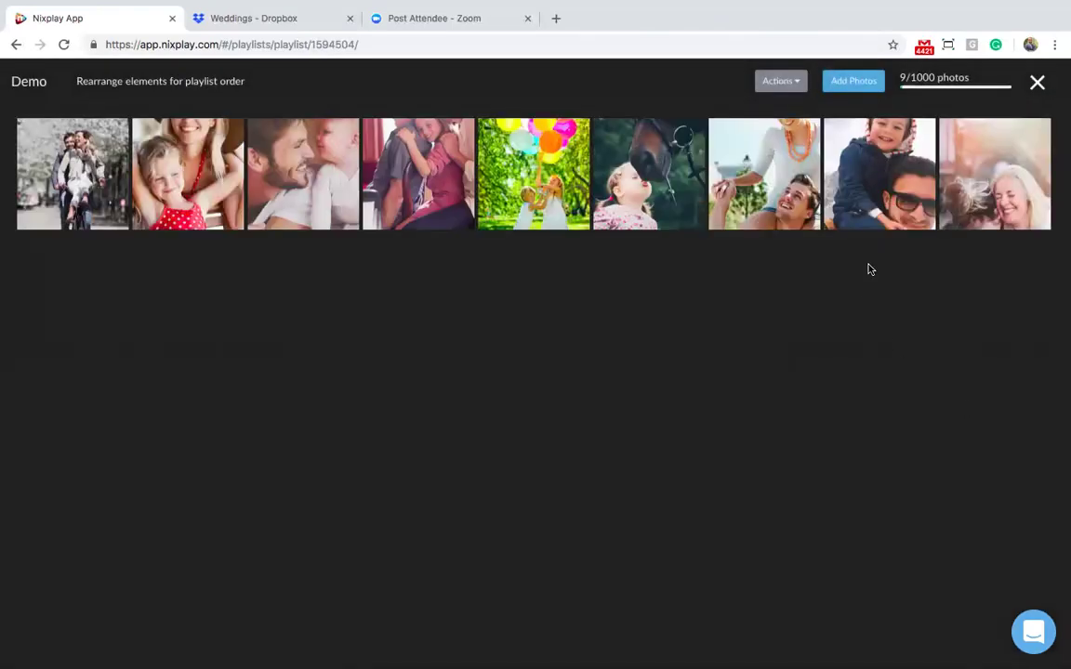
# Reorder Demo with the man-with-baby photo first and the girl in red second, then close the preview
pyautogui.moveTo(673, 219)
pyautogui.moveTo(167, 182); pyautogui.dragTo(79, 182)
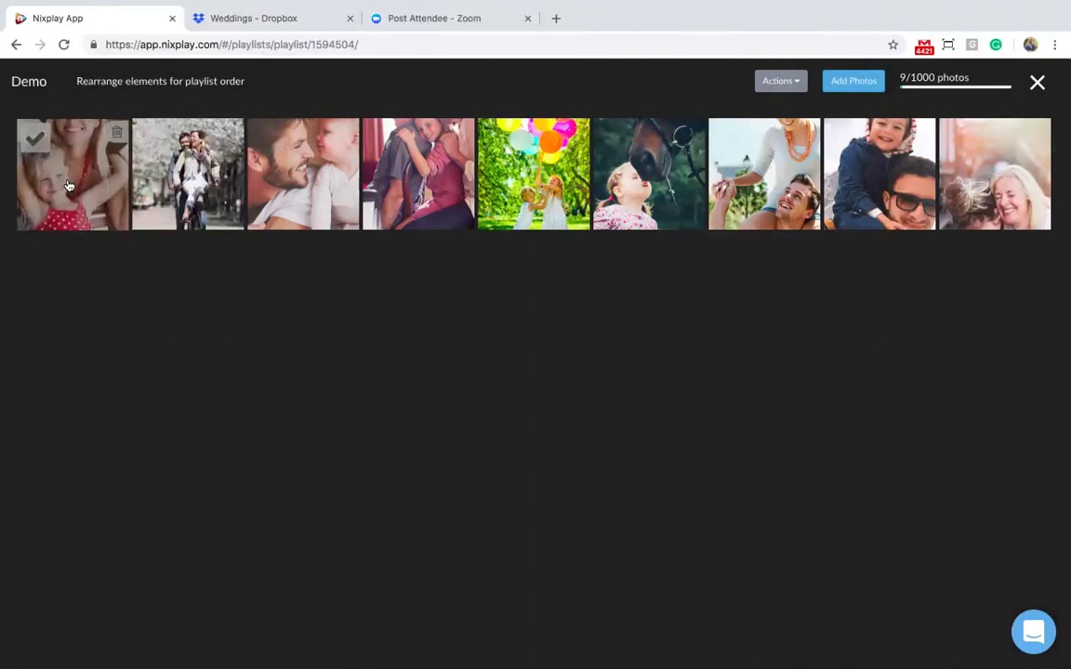
pyautogui.moveTo(264, 164); pyautogui.dragTo(56, 186)
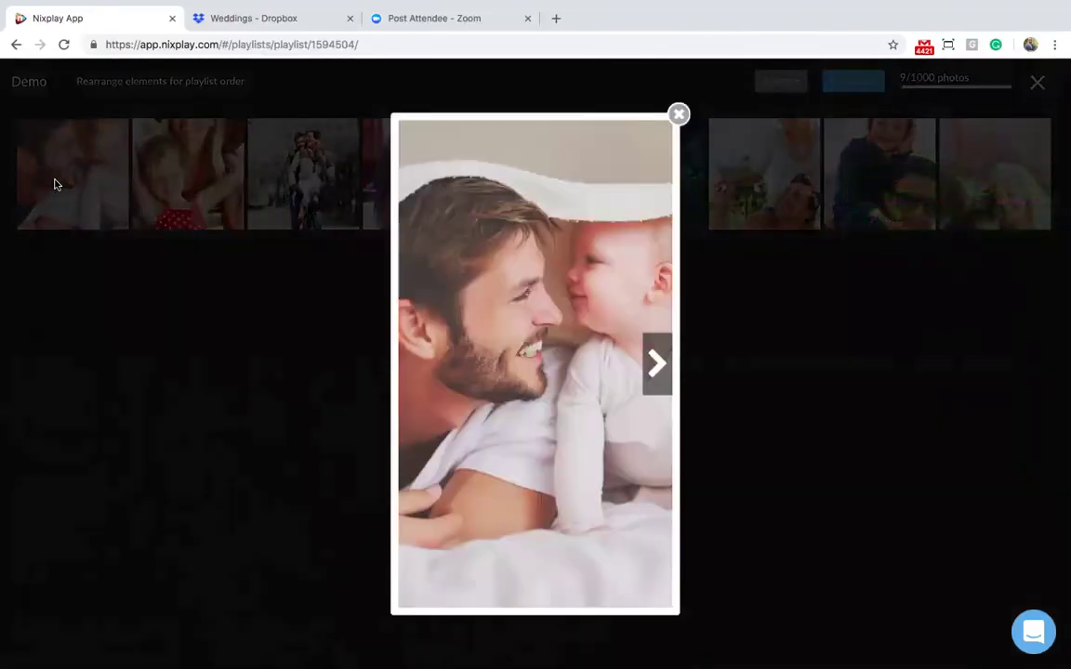
pyautogui.click(680, 114)
pyautogui.moveTo(228, 135)
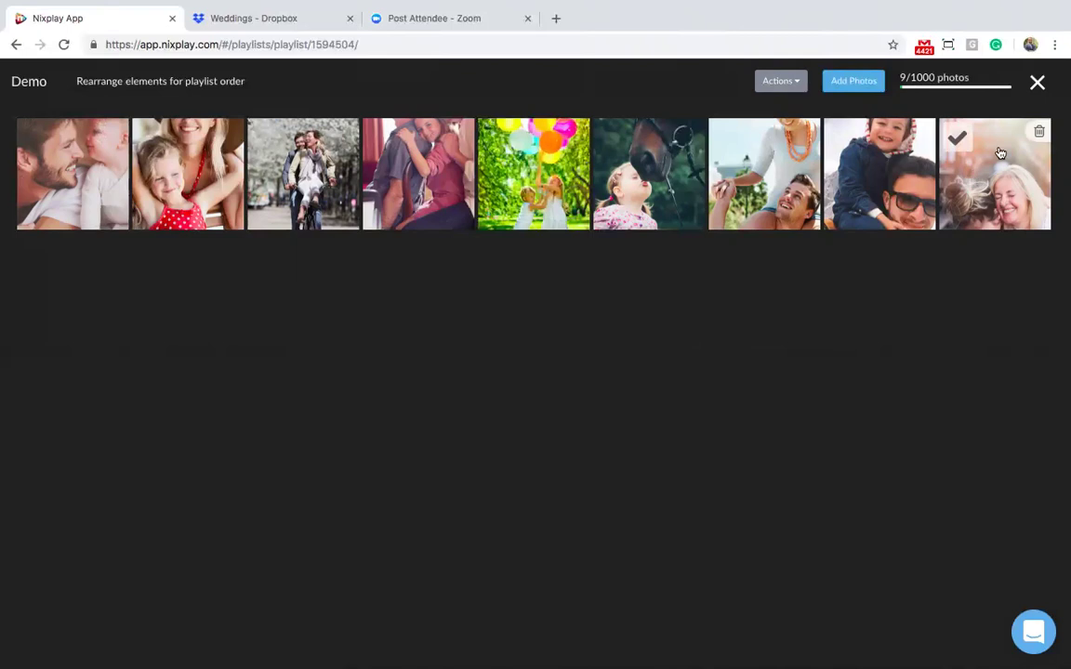
# Publish the Demo playlist to the Hong Kong Marketing Frame, bringing it to 3 playlists
pyautogui.click(1038, 83)
pyautogui.scroll(-3, 753, 316)
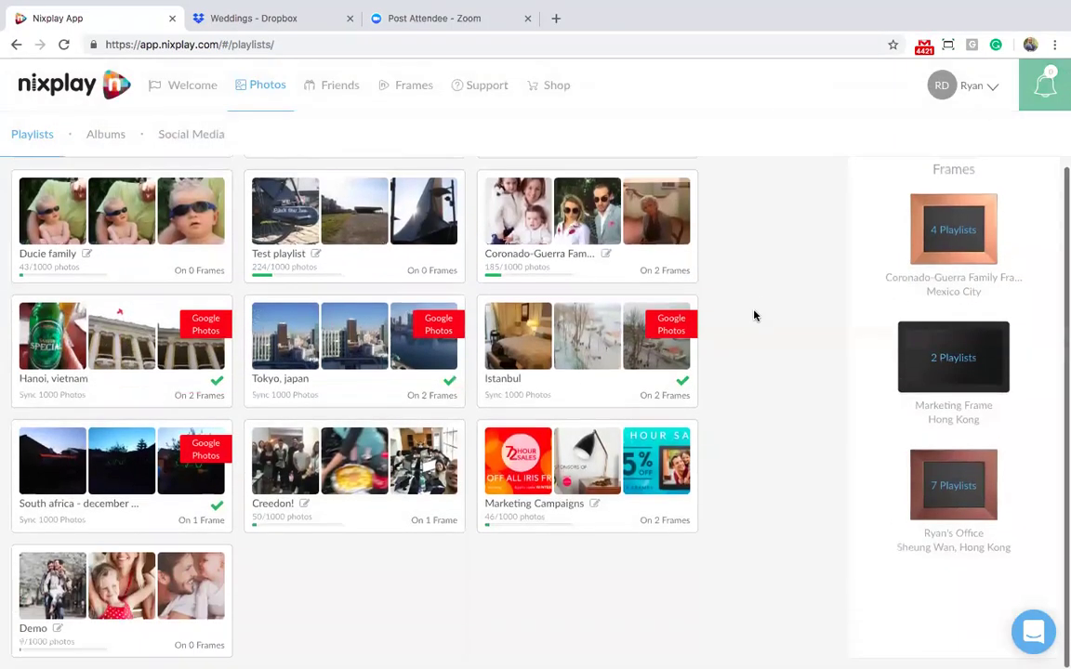
pyautogui.moveTo(97, 599)
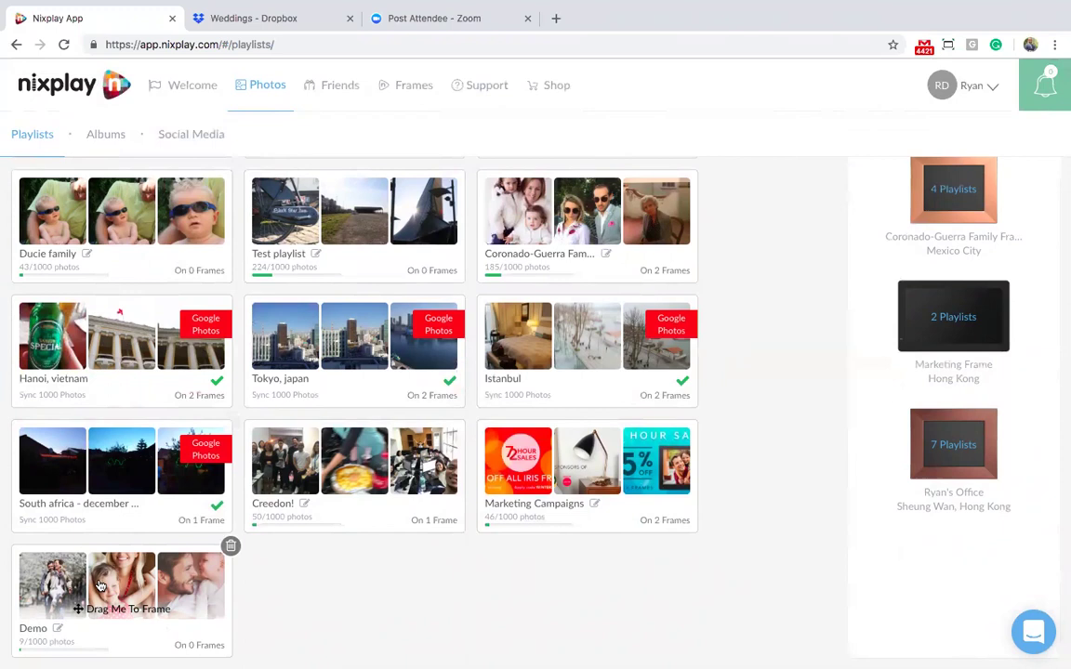
pyautogui.moveTo(101, 586); pyautogui.dragTo(926, 332)
pyautogui.click(954, 400)
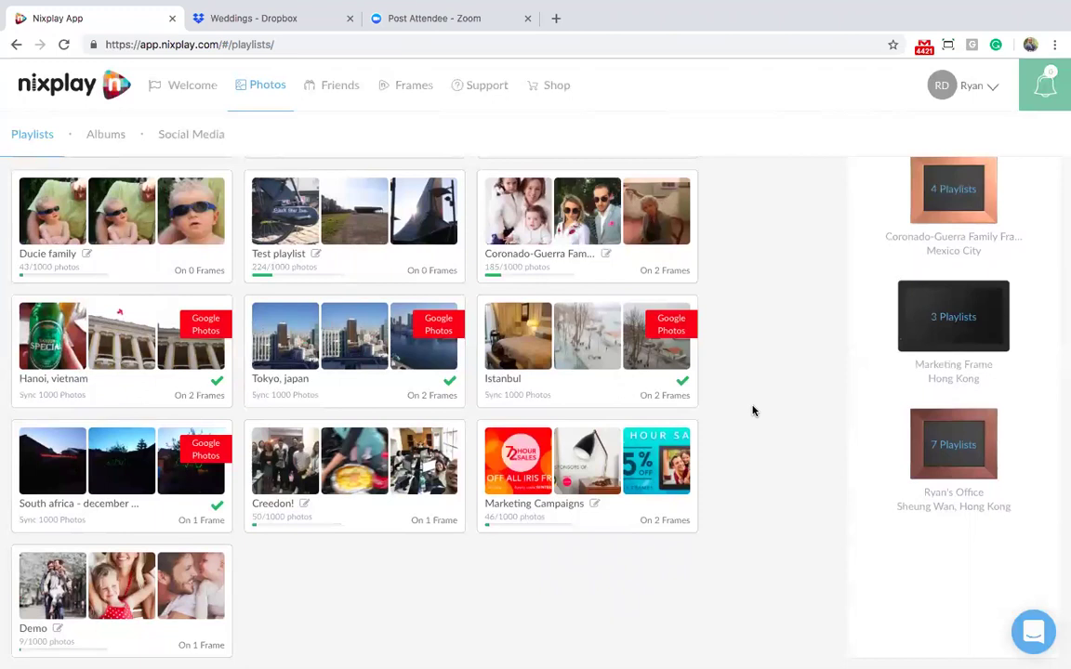
pyautogui.scroll(3, 752, 411)
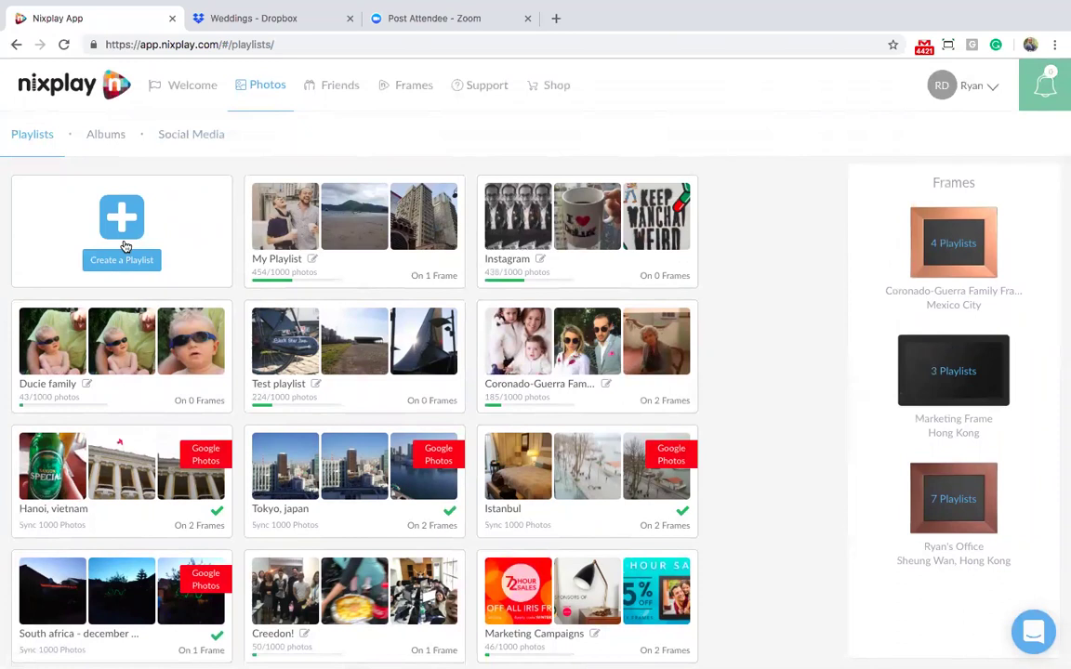
# Create a Dropbox dynamic playlist sourced from the Photos > Weddings folder
pyautogui.click(125, 259)
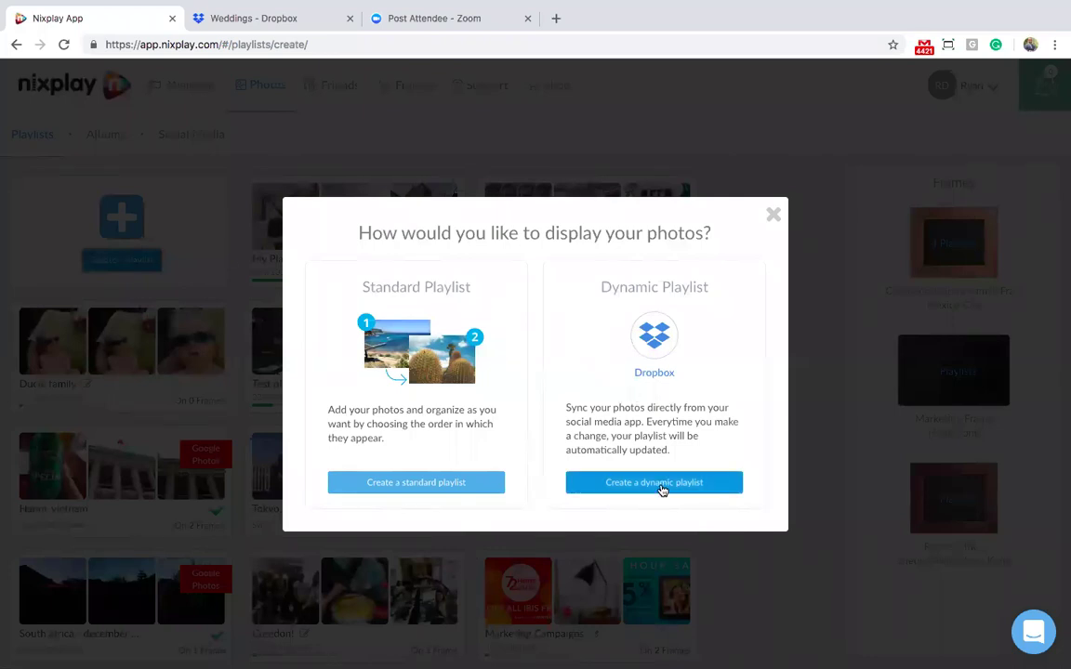
pyautogui.click(661, 490)
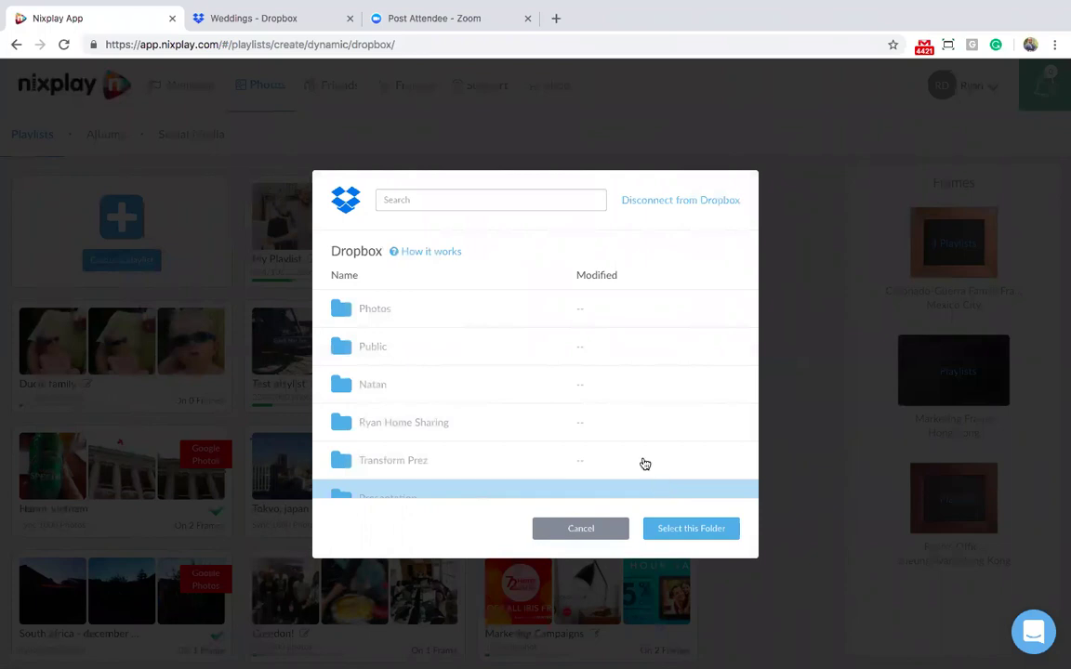
pyautogui.click(377, 319)
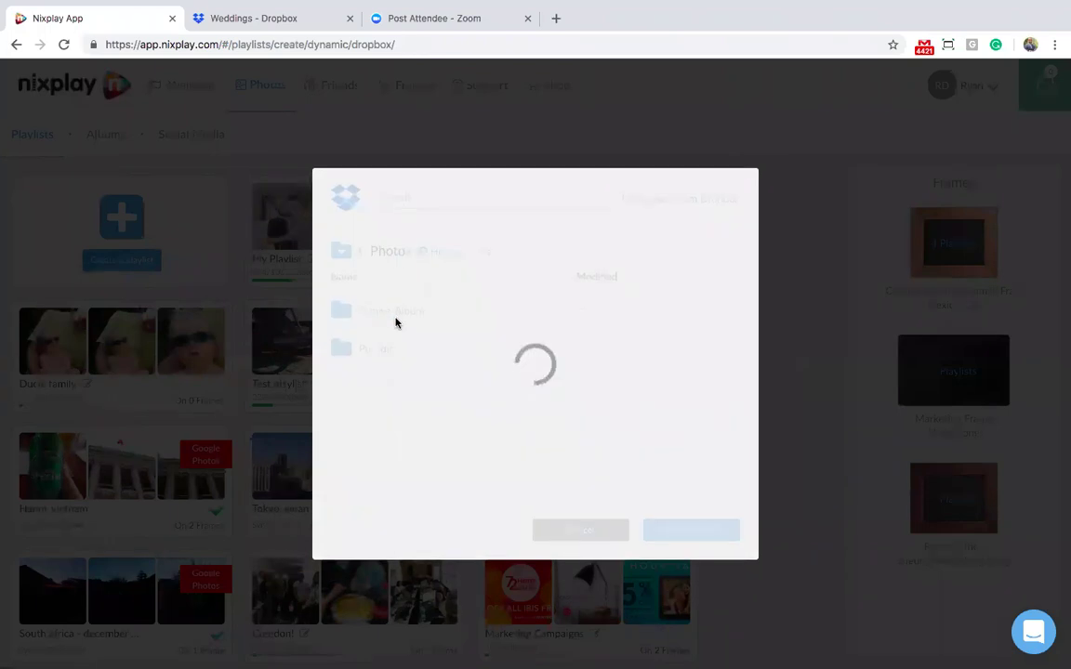
pyautogui.click(397, 349)
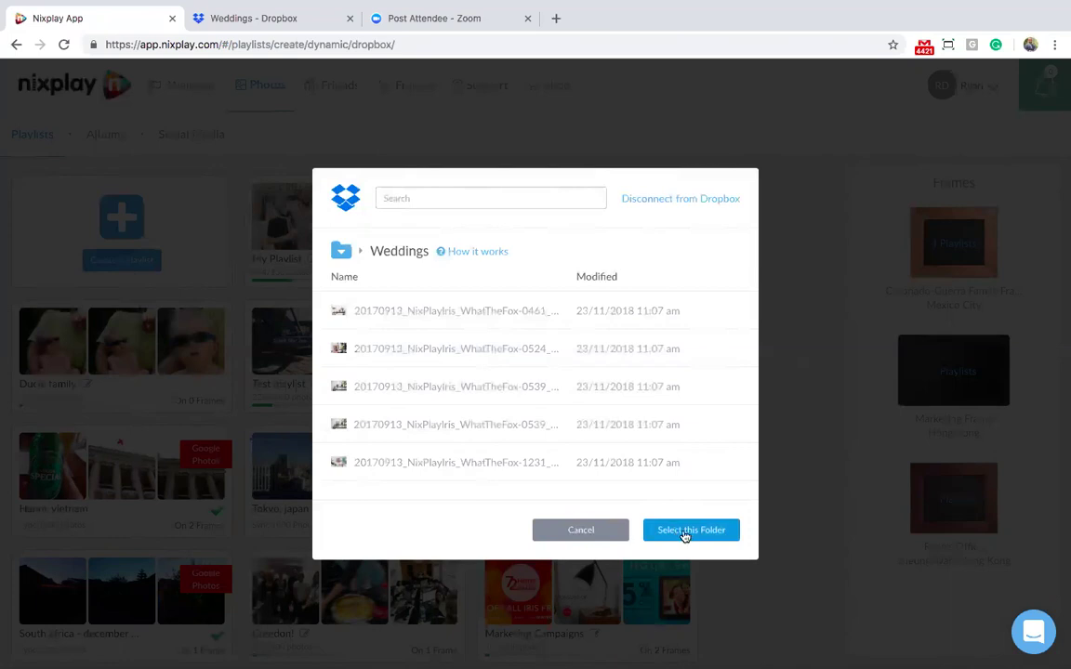
pyautogui.click(688, 532)
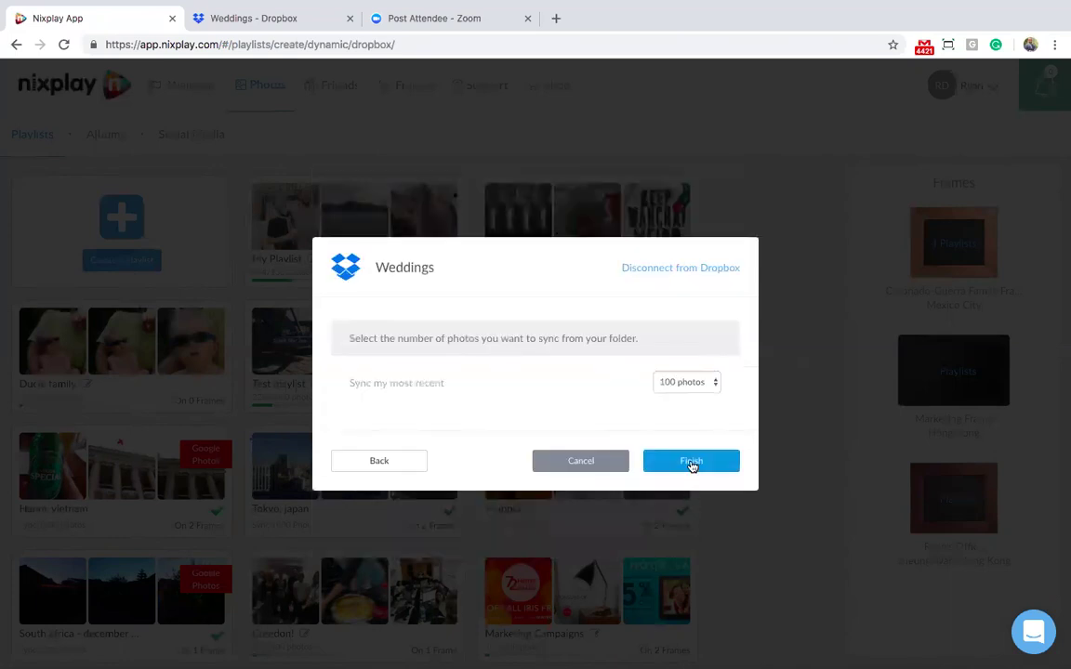
pyautogui.click(691, 461)
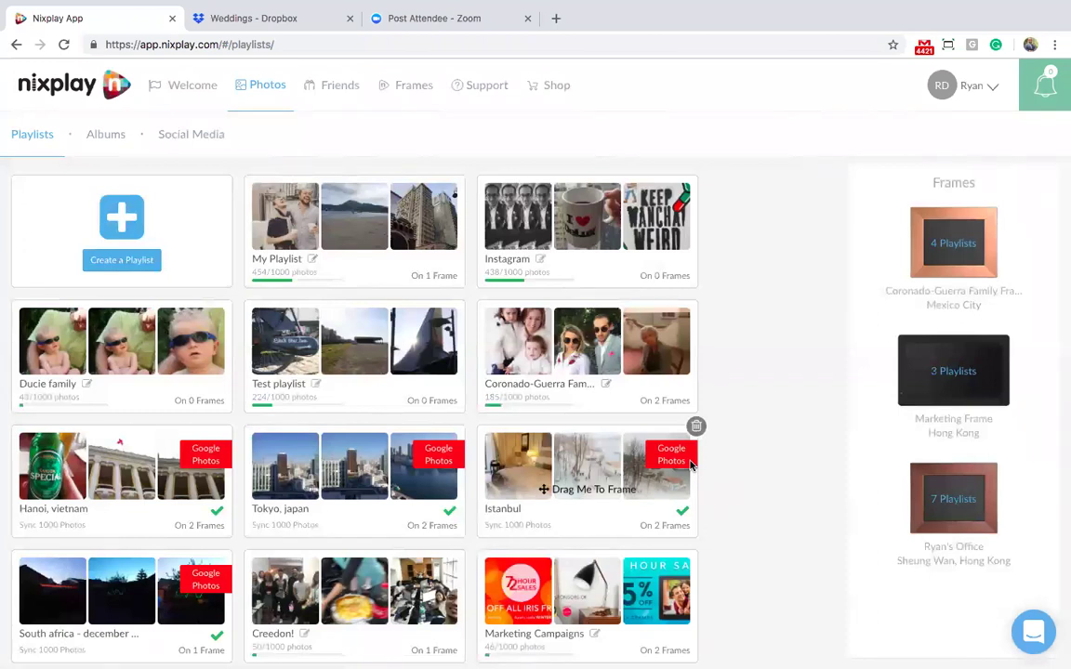
# Publish the Weddings Dropbox playlist to the Marketing Frame, now holding 4 playlists
pyautogui.scroll(-2, 690, 464)
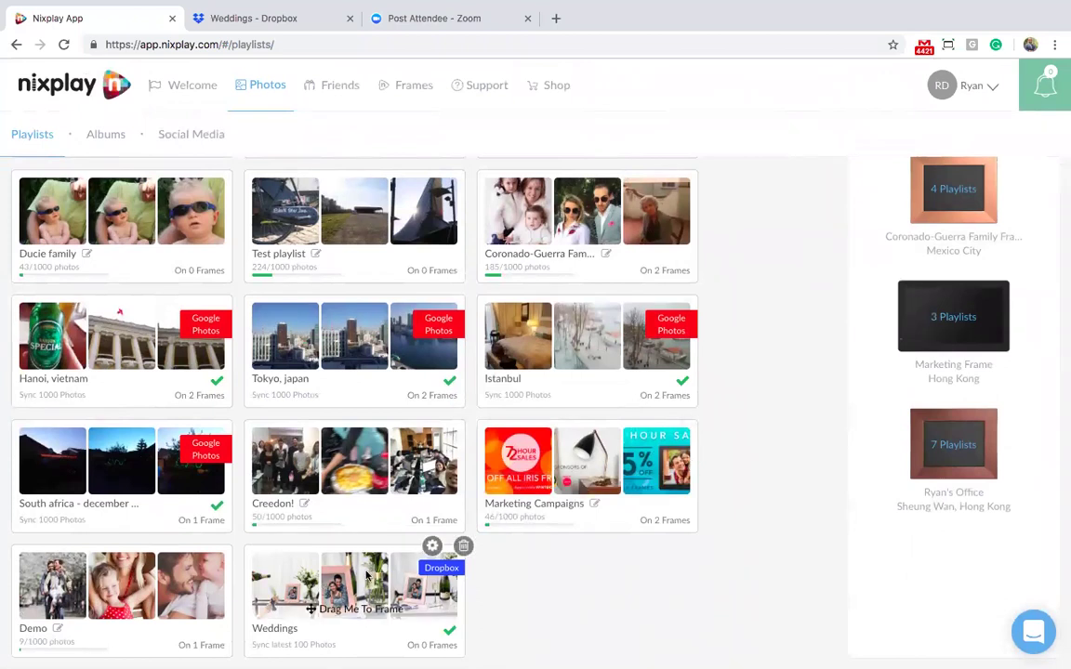
pyautogui.moveTo(367, 577); pyautogui.dragTo(899, 337)
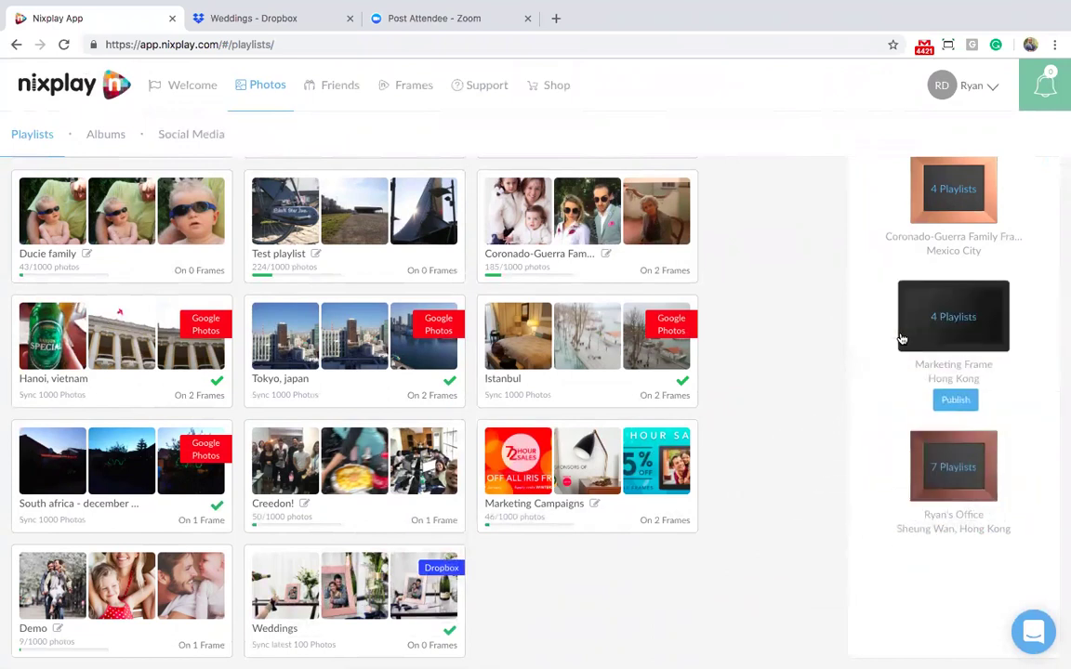
pyautogui.click(956, 400)
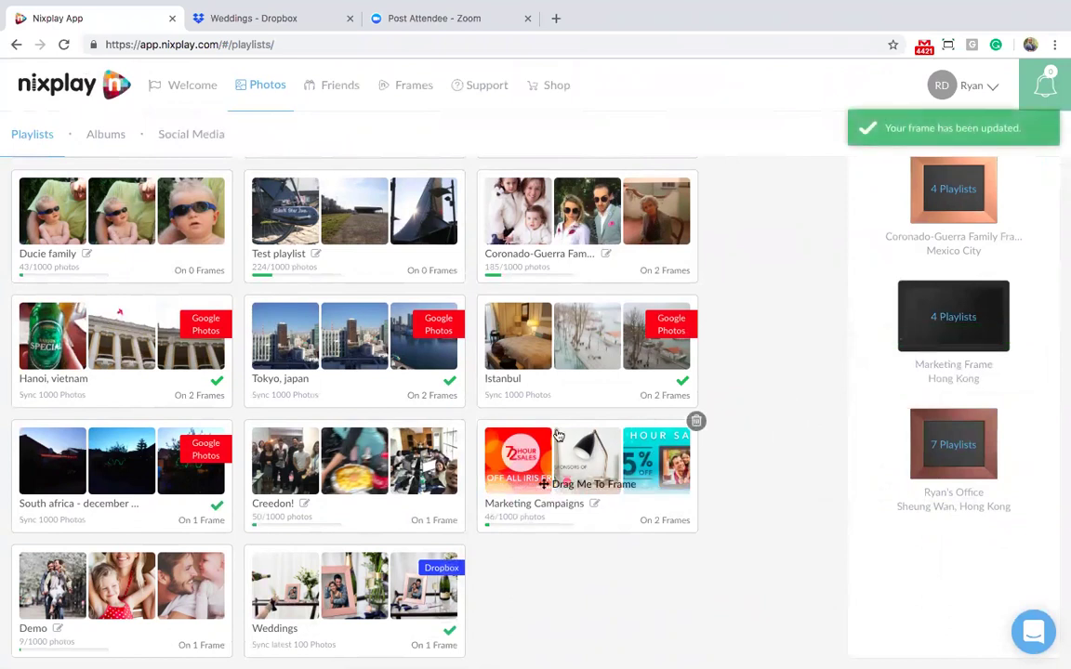
pyautogui.scroll(3, 424, 404)
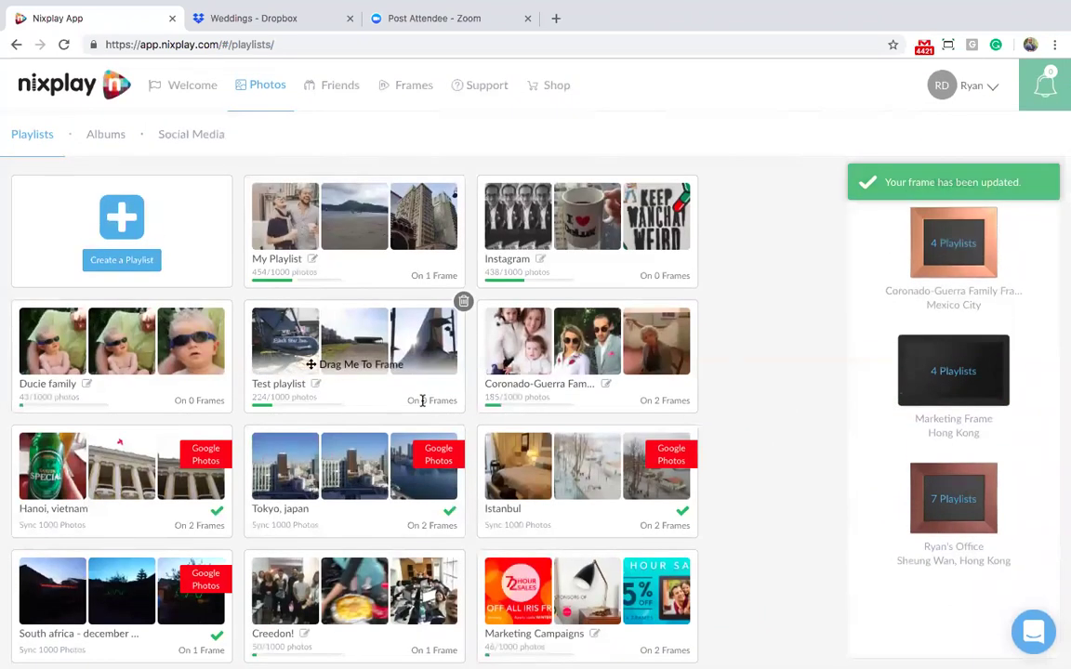